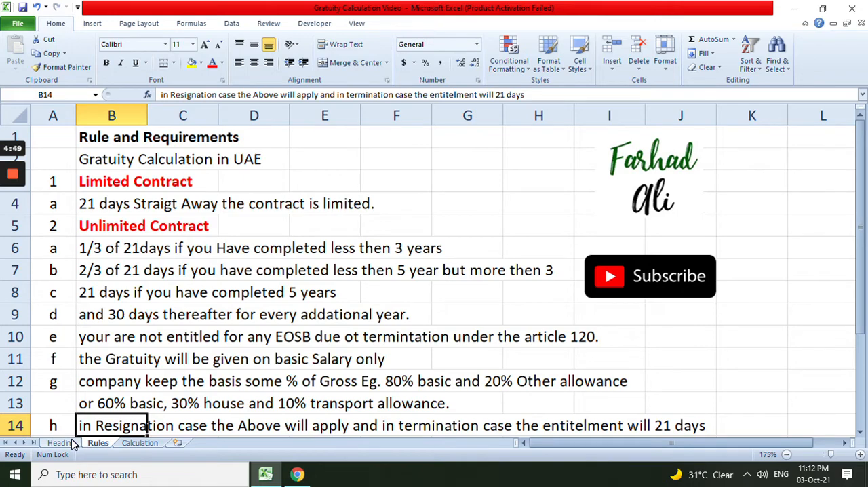
On the Calculation sheet, format the gross salary amount in C2 with the comma number style
click(61, 442)
click(97, 443)
click(140, 443)
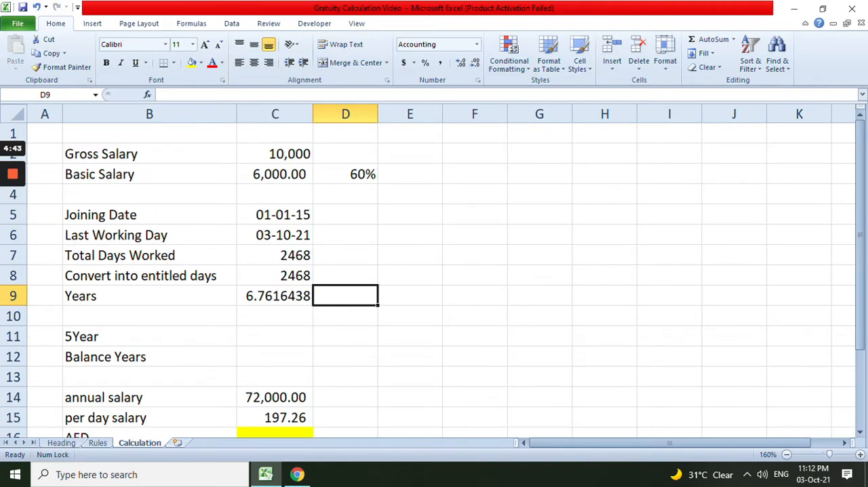
click(274, 154)
click(440, 63)
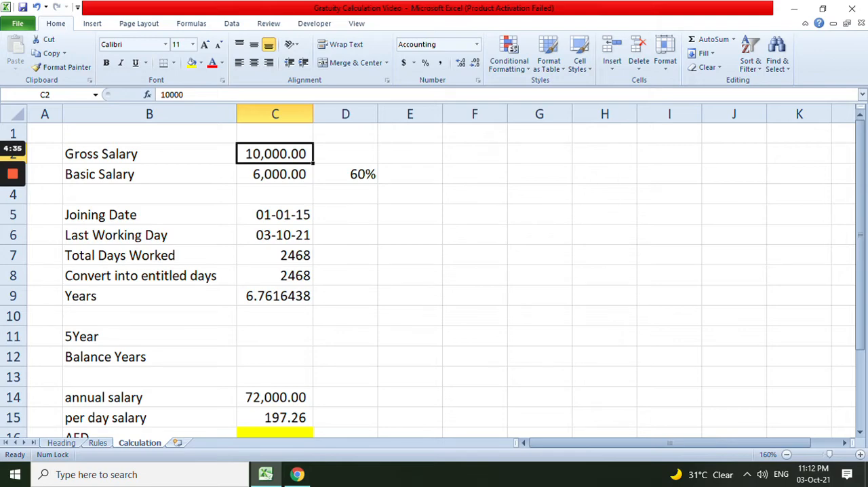
Examine the basic salary and its percentage, the joining and last working dates, and the formula for total days worked
key(Down)
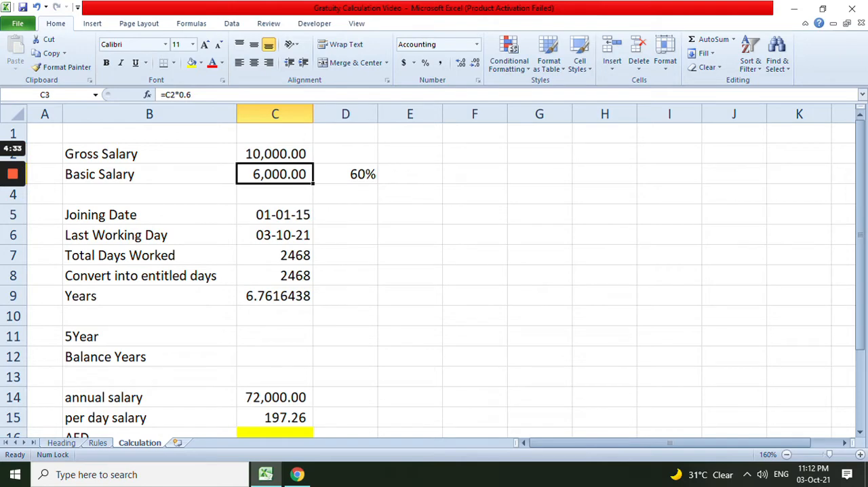
key(Right)
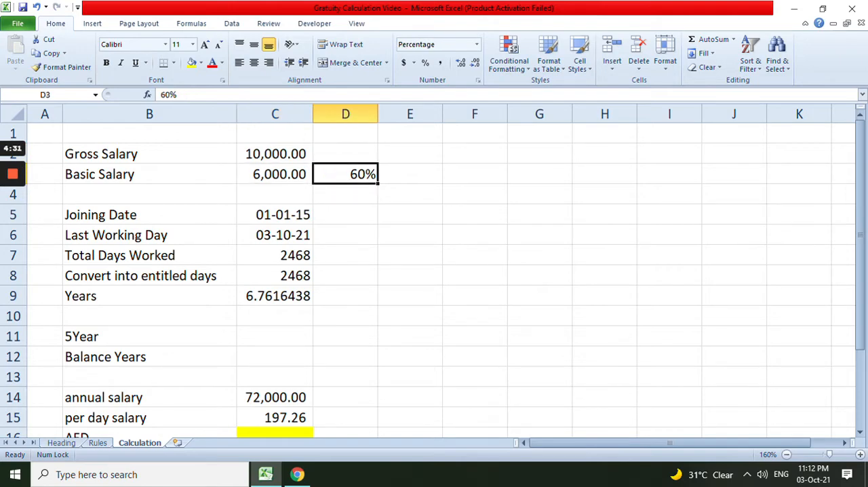
click(275, 154)
click(274, 215)
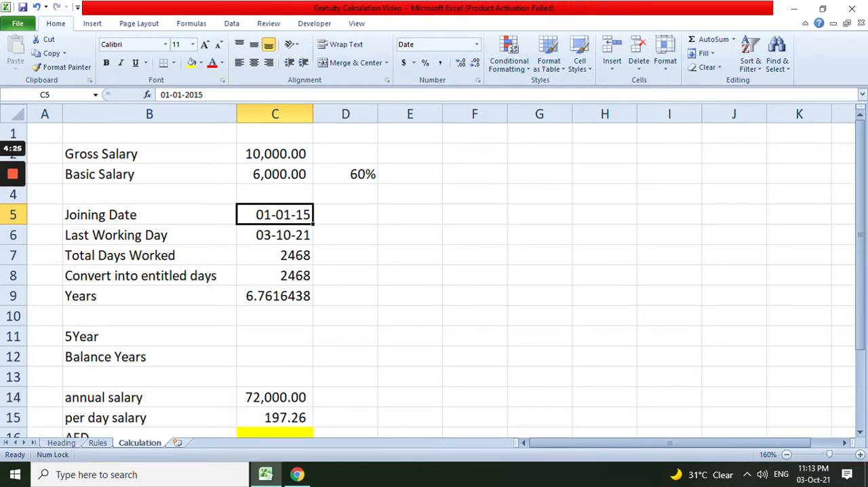
click(274, 236)
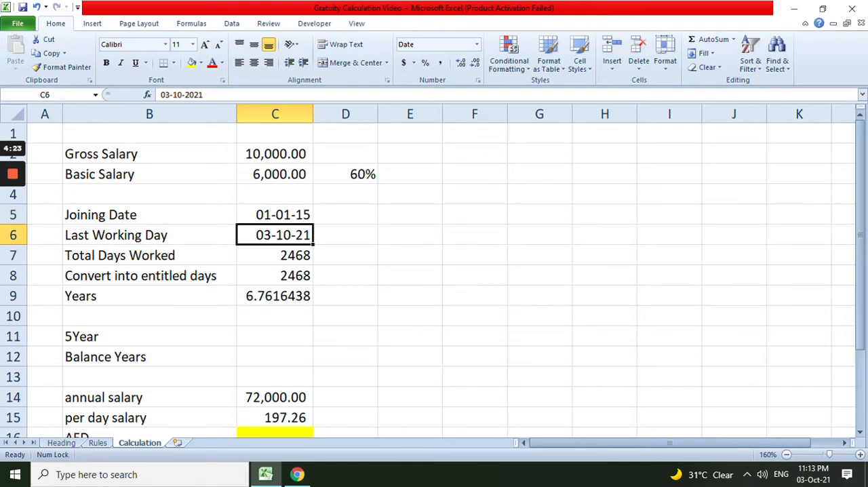
click(274, 255)
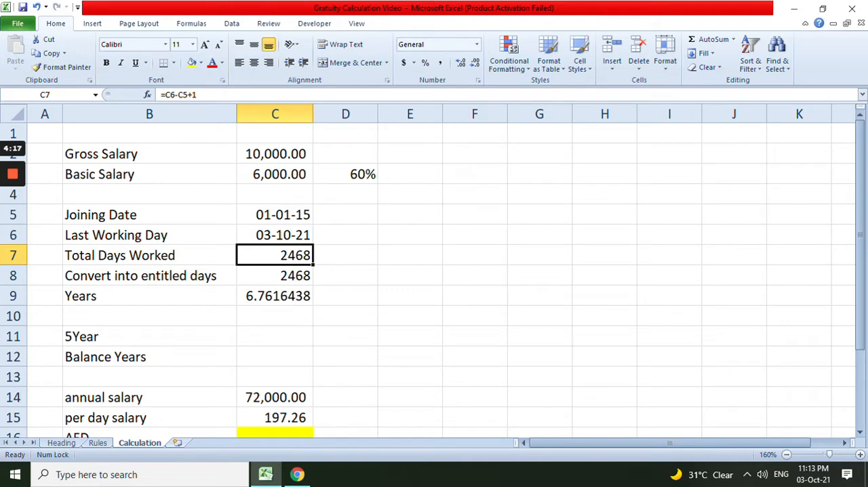
key(F2)
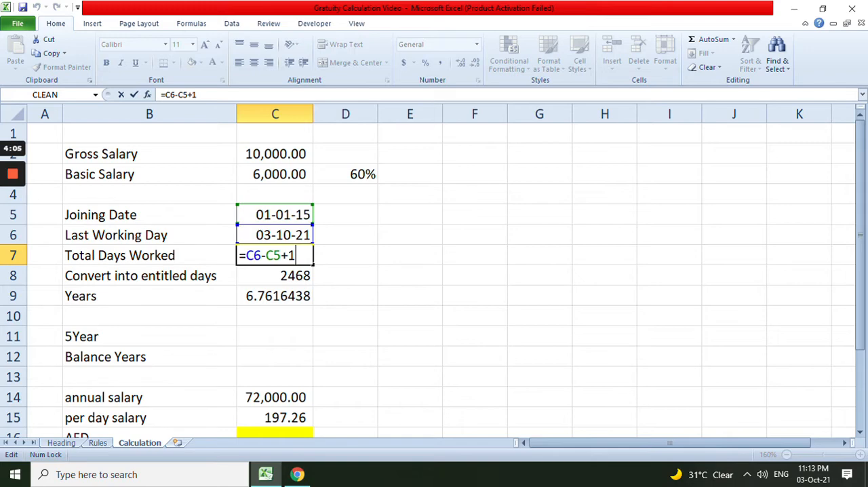
key(Return)
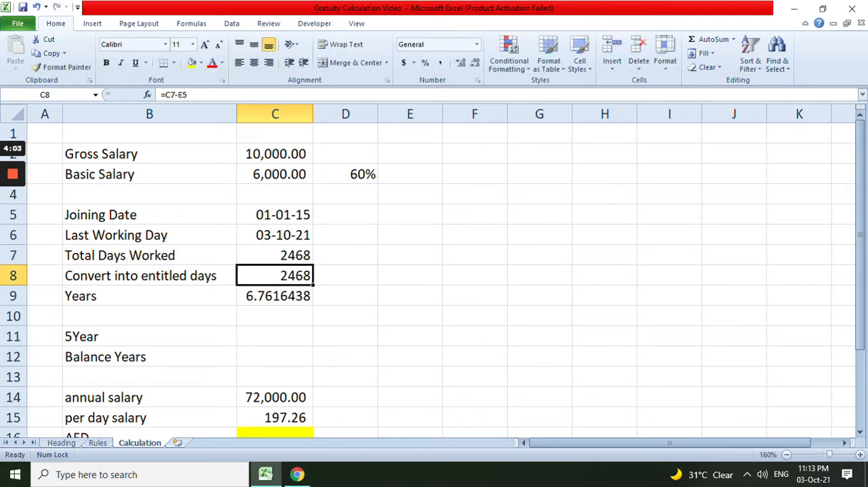
Clear the "Convert into entitled days" label and its formula from row 8
key(F2)
key(Escape)
key(shift+Left)
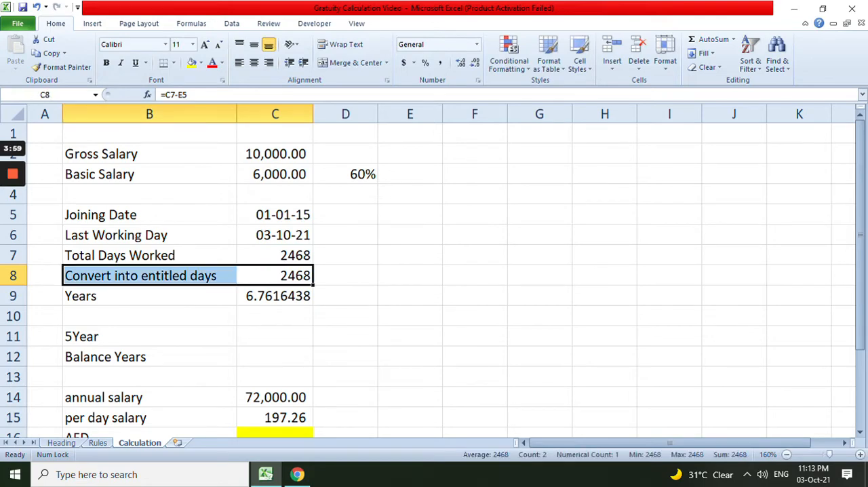
key(Delete)
Calculate Years in C9 as total days worked divided by 365 (=C7/365) and apply the comma number style
key(Down)
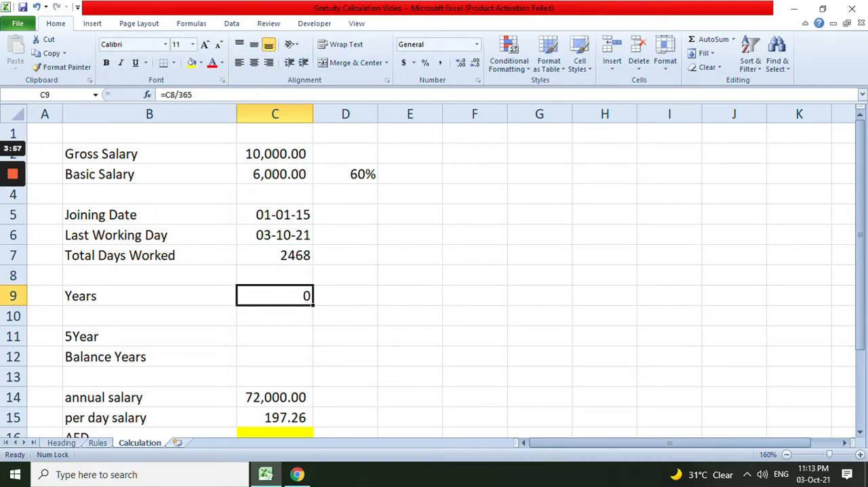
text(=)
key(Up)
key(Up)
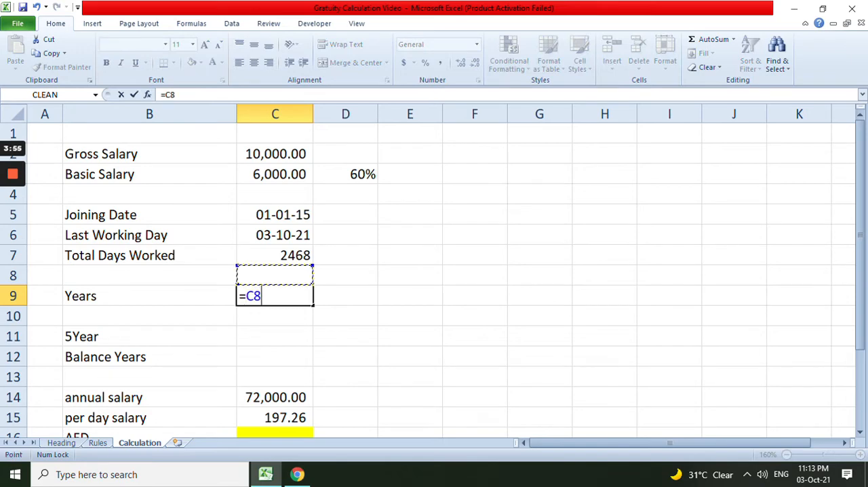
text(/365)
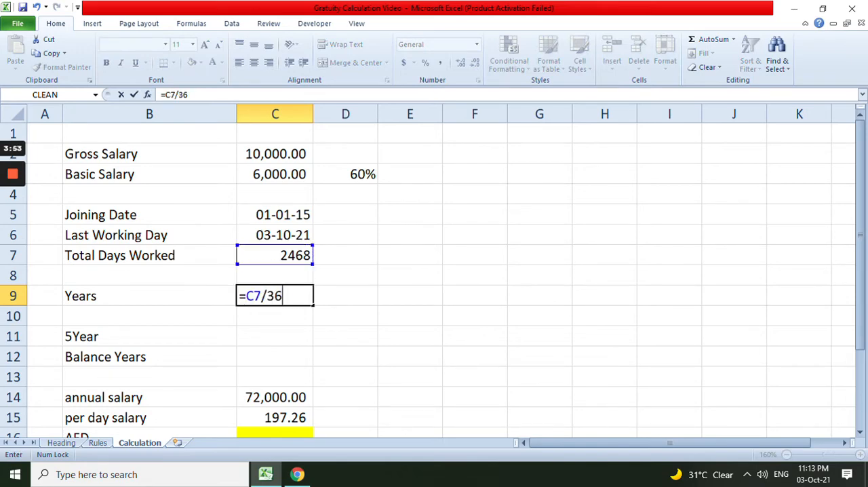
key(Return)
key(Up)
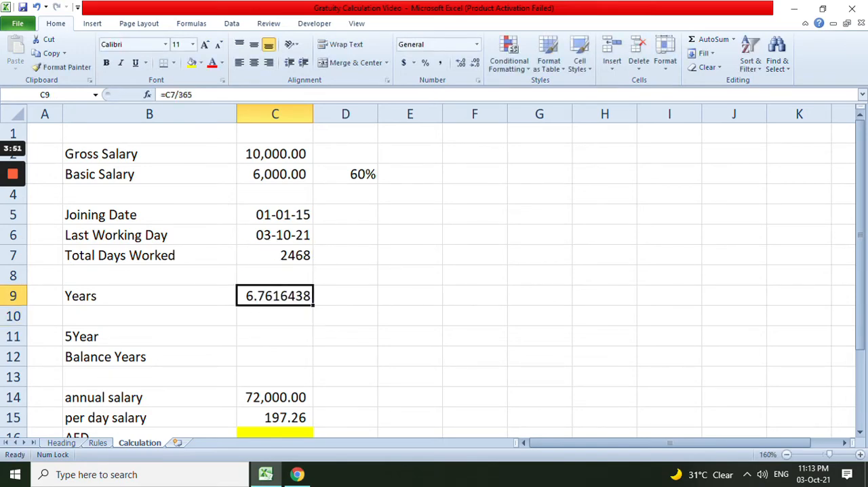
click(440, 63)
Enter 5 in C11 as the value for the 5Year row
key(Down)
key(Down)
text(5)
key(Return)
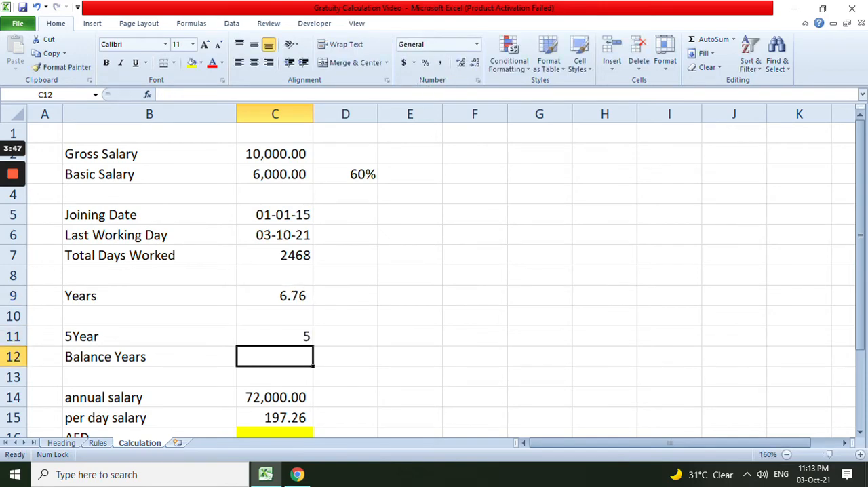
Calculate Balance Years in C12 by subtracting the 5Year value in C11 from Years in C9
text(=)
key(Up)
key(Up)
key(Up)
text(-)
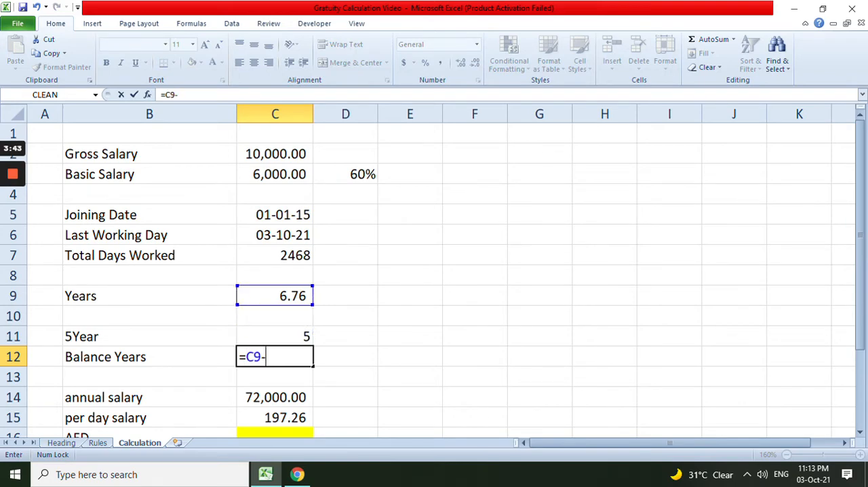
key(Up)
key(Return)
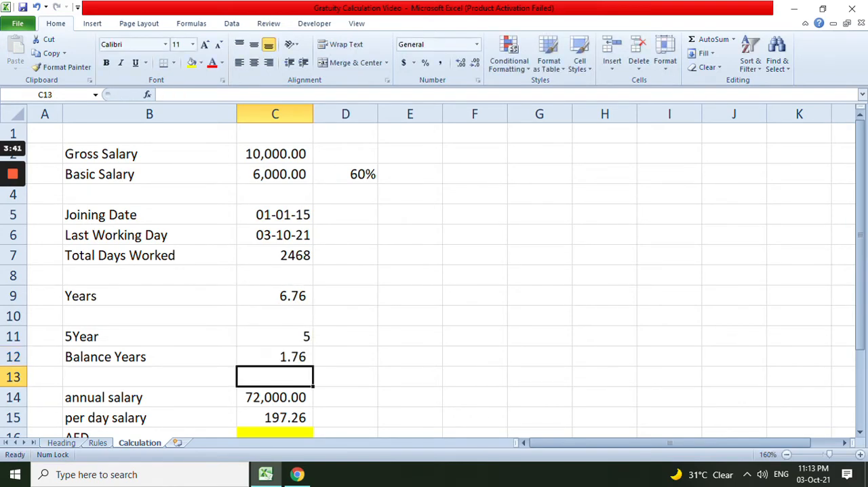
Apply the comma number style to the 5Year value in C11
scroll(434, 271, down, 3)
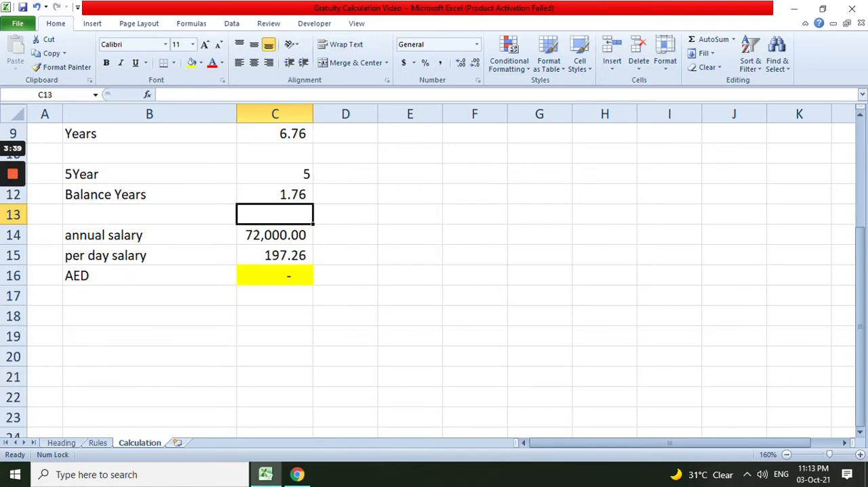
key(Up)
key(Up)
scroll(434, 271, up, 2)
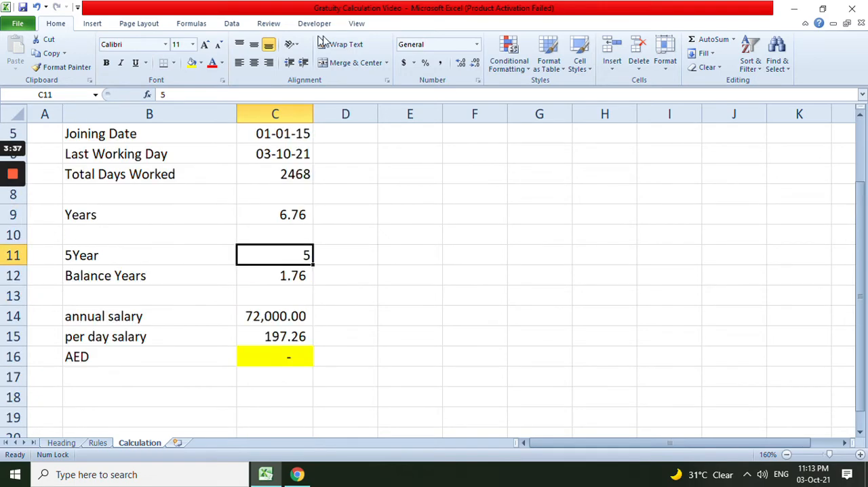
click(440, 62)
Enter the entitled days per year beside the year counts: 21 in D11 and 30 in D12
key(Right)
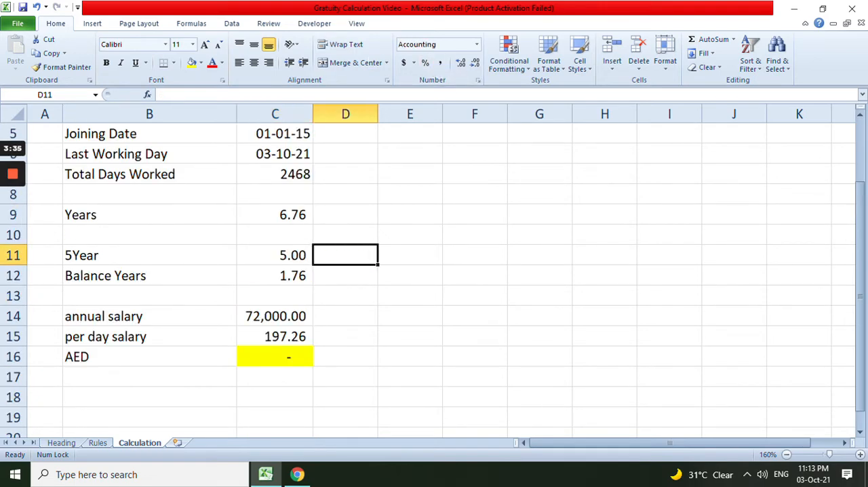
key(Left)
key(Down)
key(Up)
key(Down)
key(Up)
key(Down)
key(Up)
key(Down)
key(Up)
key(Right)
text(21)
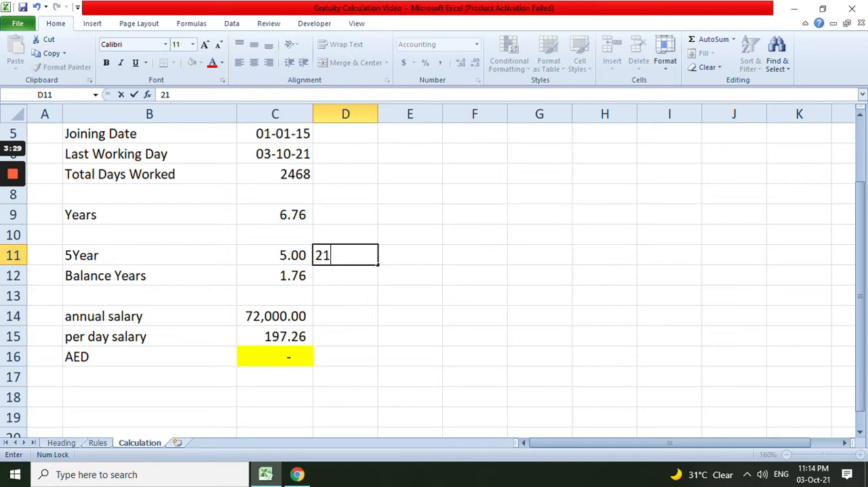
key(Return)
text(30)
key(Return)
In E11, multiply the first five years by their entitled days with =C11*D11
key(Up)
key(Right)
key(Up)
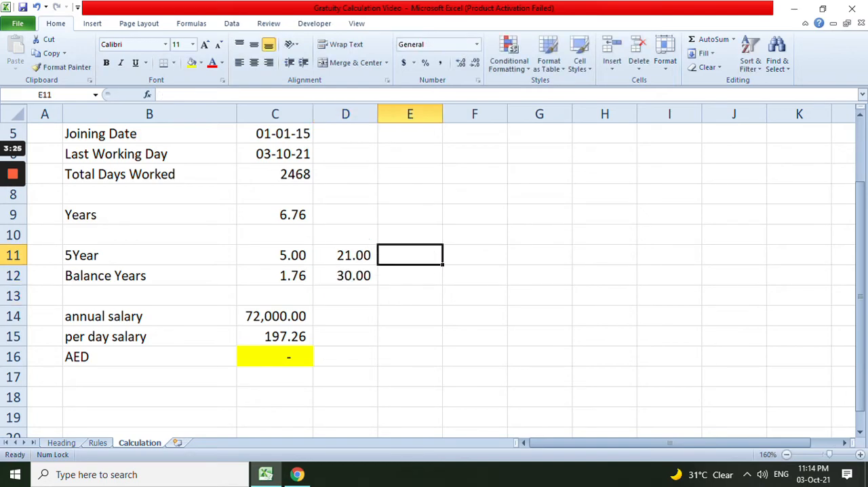
text(=)
key(Left)
key(Left)
text(*)
key(Left)
key(Return)
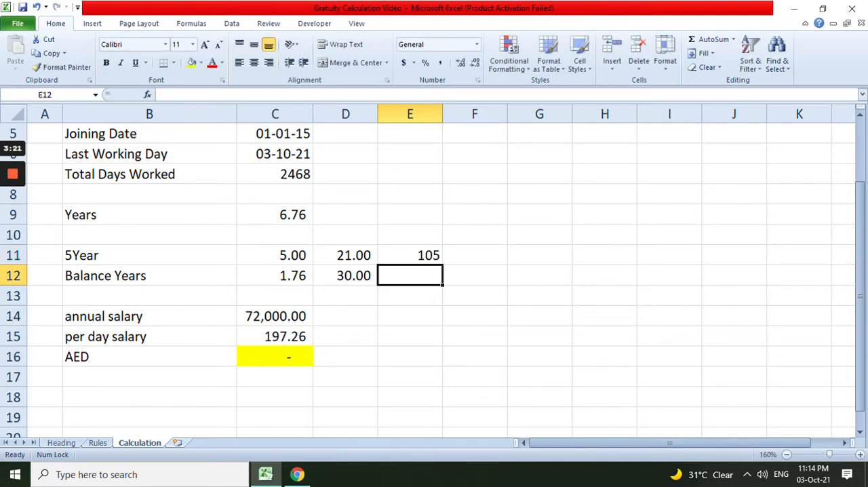
In E12, multiply the balance years in C12 by the entitled days in D12
text(=)
key(Left)
key(Left)
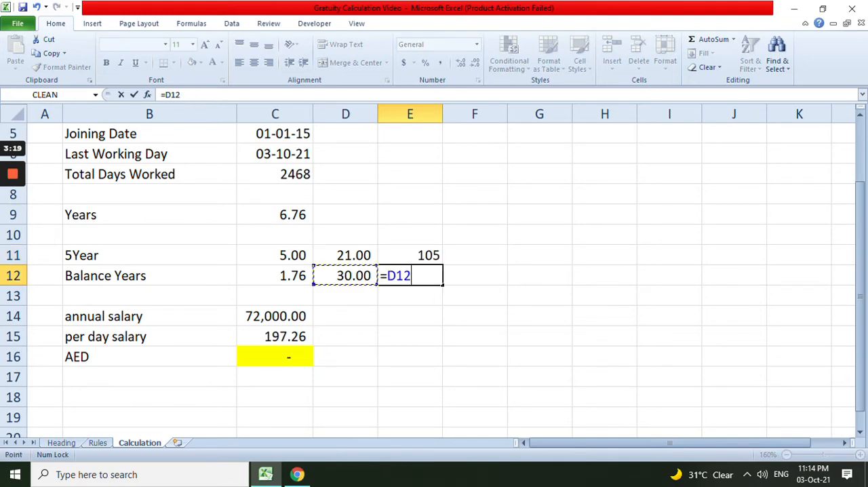
text(*)
key(Left)
key(Return)
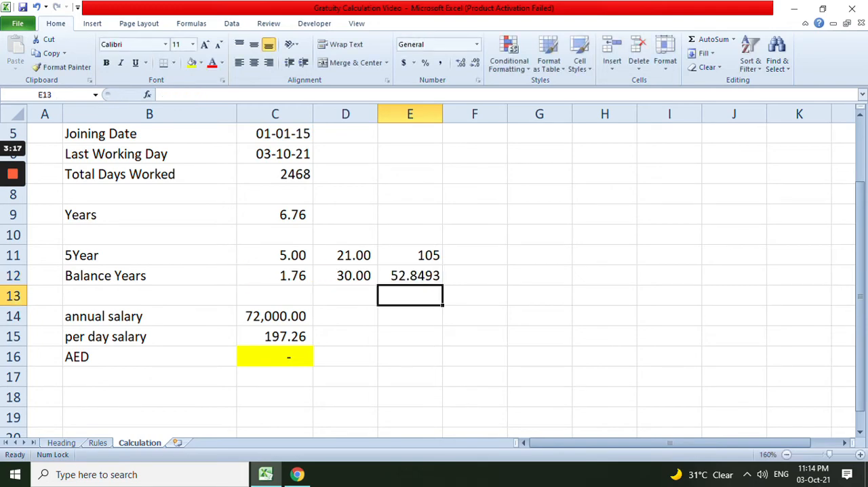
Total the two entitled-day results in E13 with =SUM(E11:E12)
key(Up)
key(Up)
key(shift+Down)
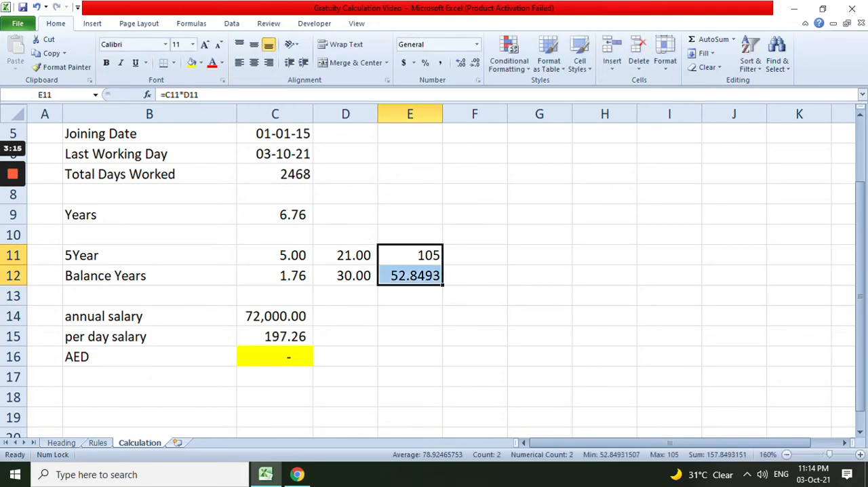
key(Down)
key(Down)
key(alt+equal)
key(Return)
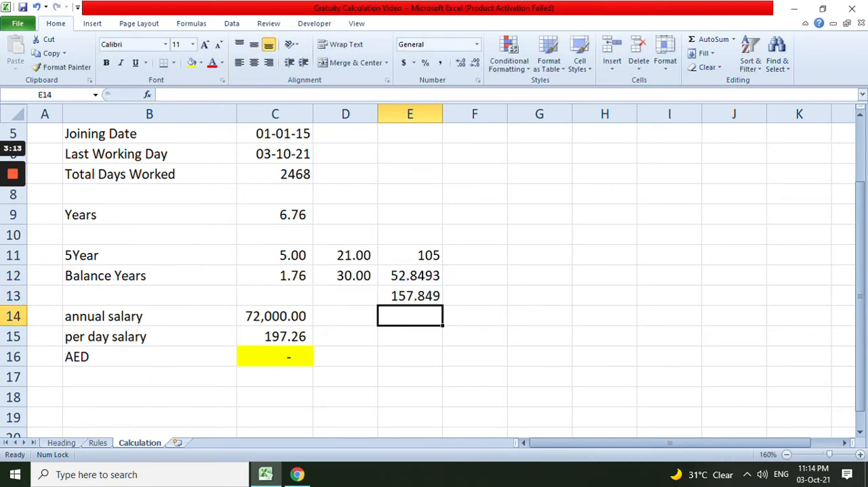
Format the total in E13 with the comma number style and a yellow fill
key(Up)
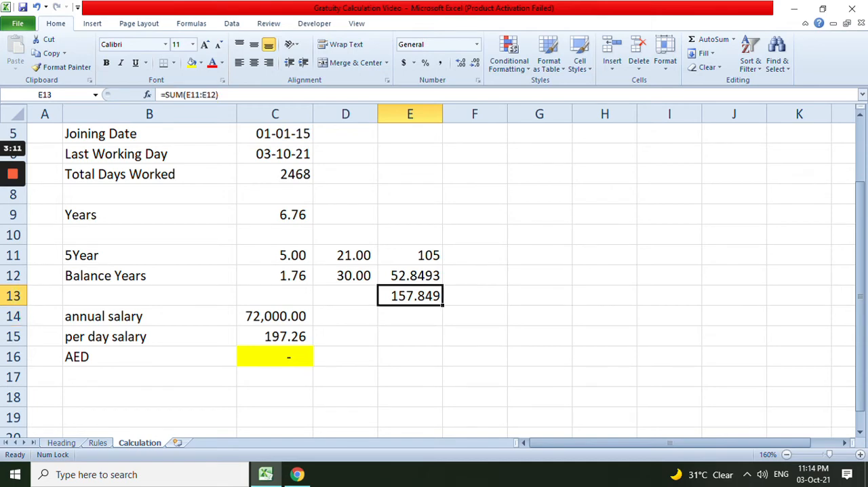
click(440, 62)
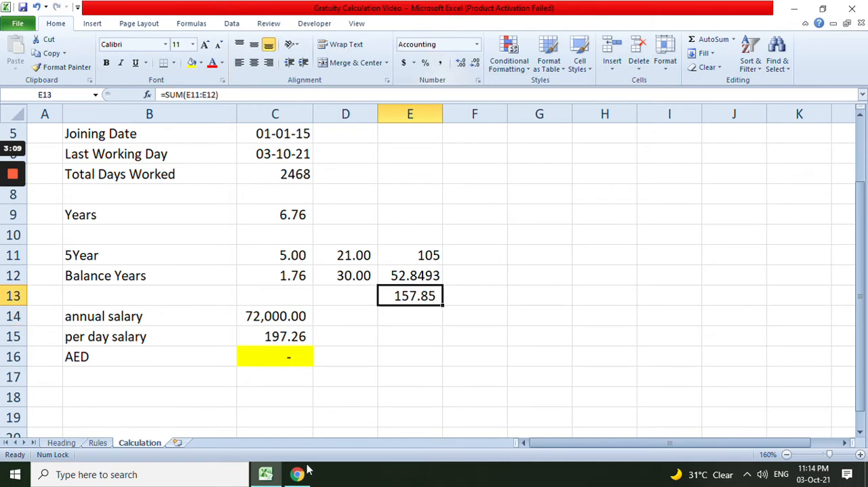
scroll(434, 271, down, 1)
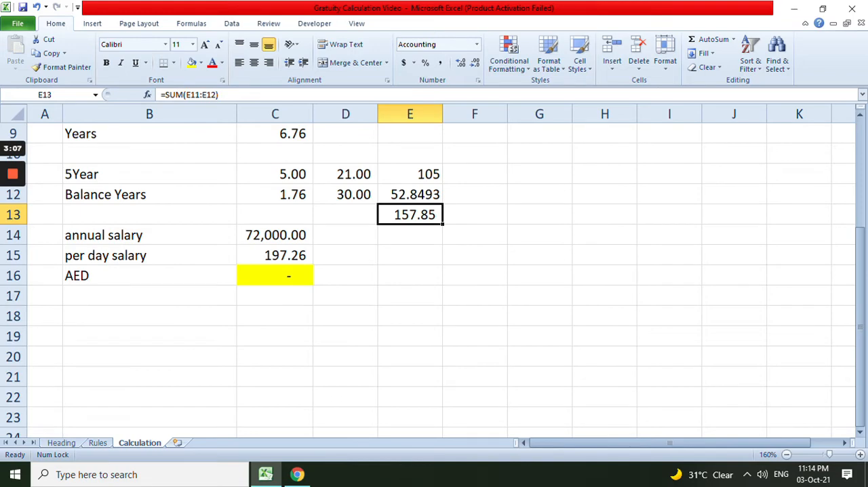
click(192, 62)
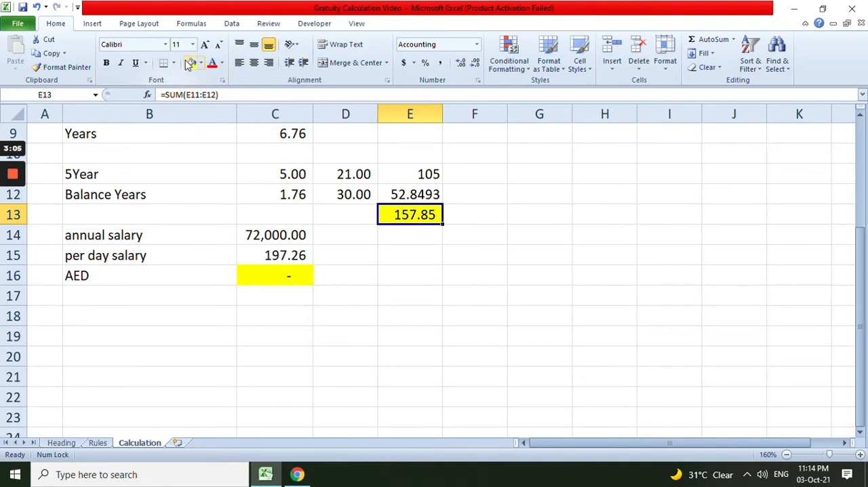
Check the Years formula in C9 and the annual salary formula in C14
scroll(434, 271, up, 2)
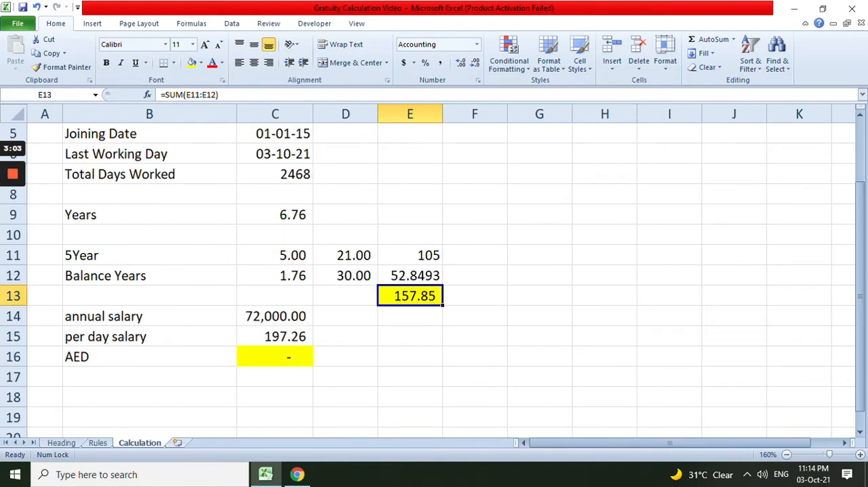
scroll(434, 271, up, 2)
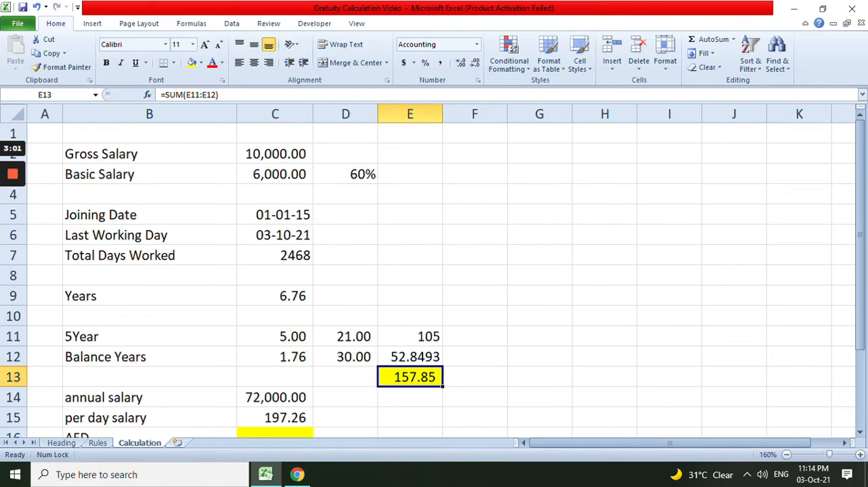
click(274, 295)
scroll(434, 271, down, 2)
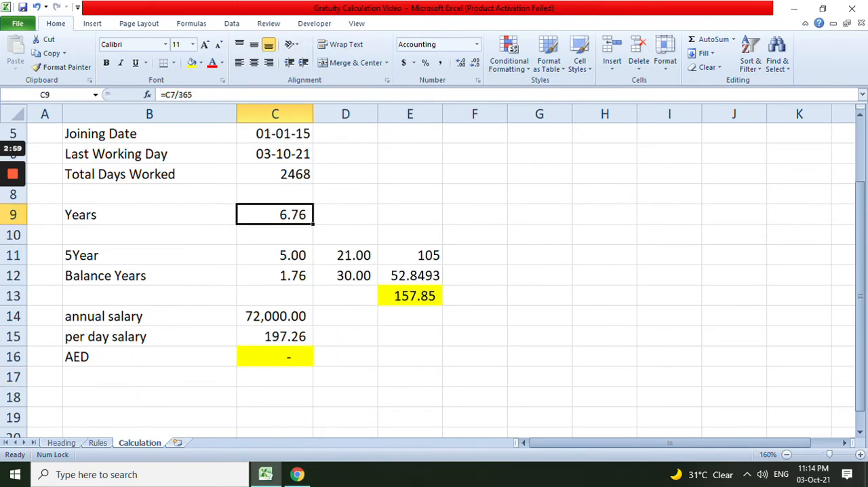
click(275, 316)
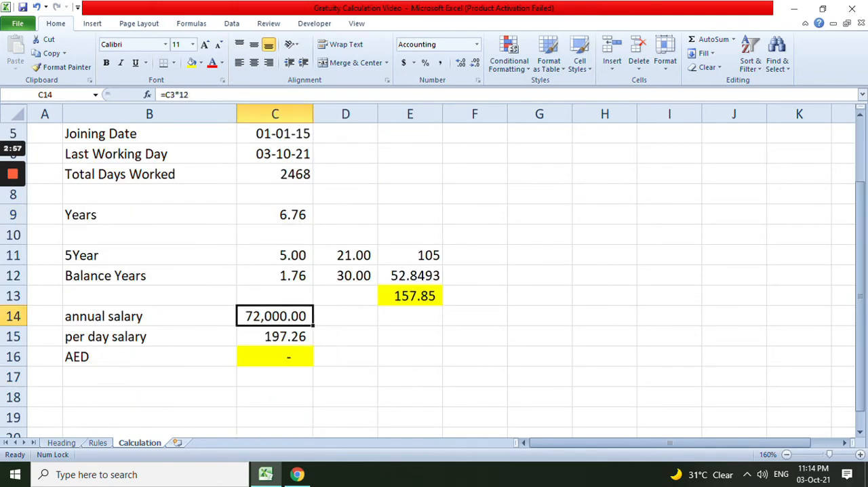
Check the annual salary formula in C14 and the per day salary formula in C15
scroll(275, 316, up, 2)
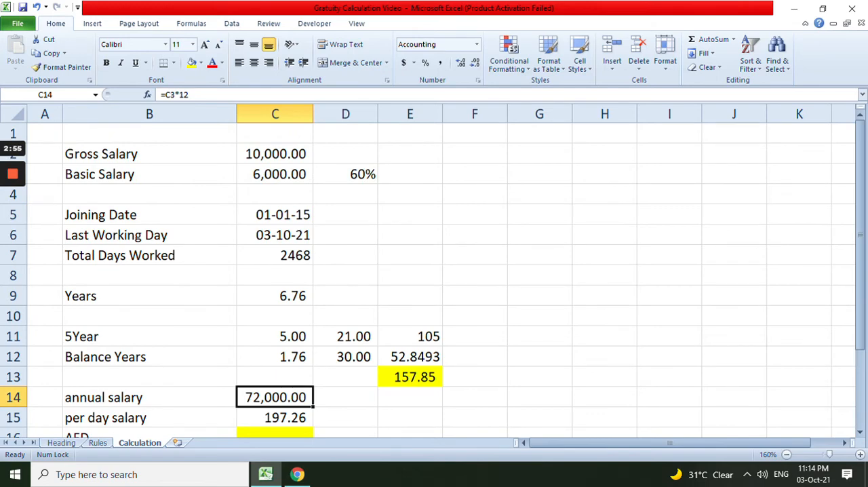
key(F2)
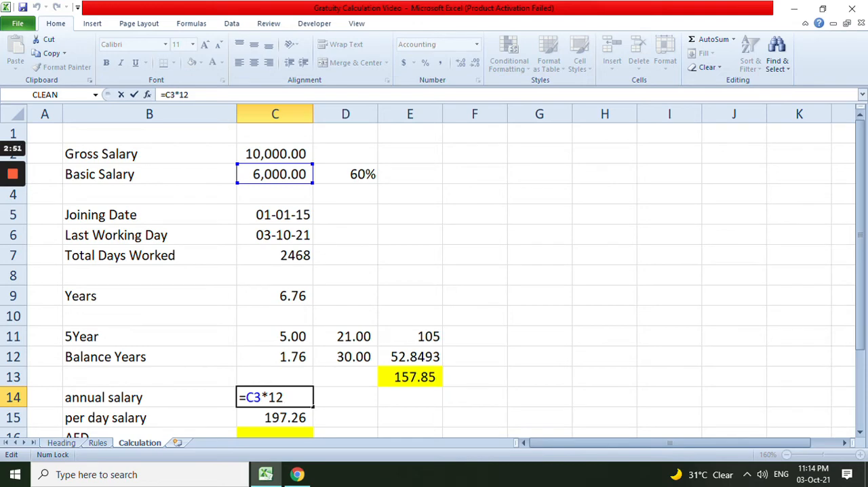
scroll(434, 271, down, 1)
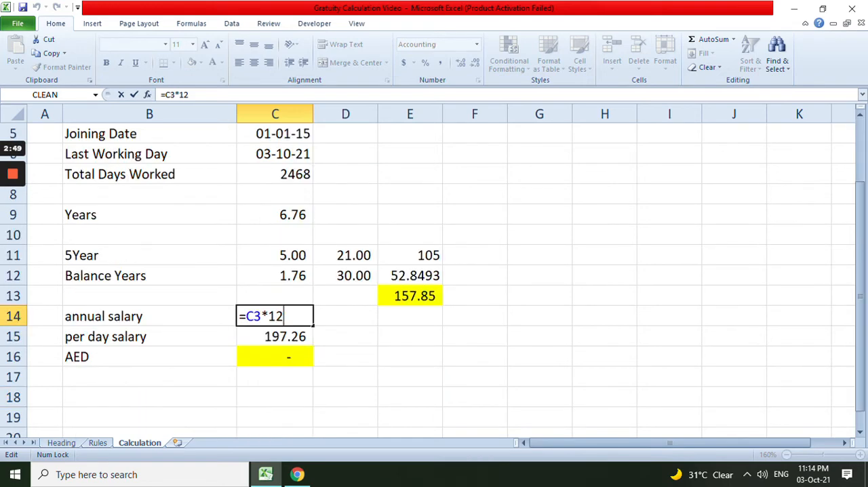
key(Return)
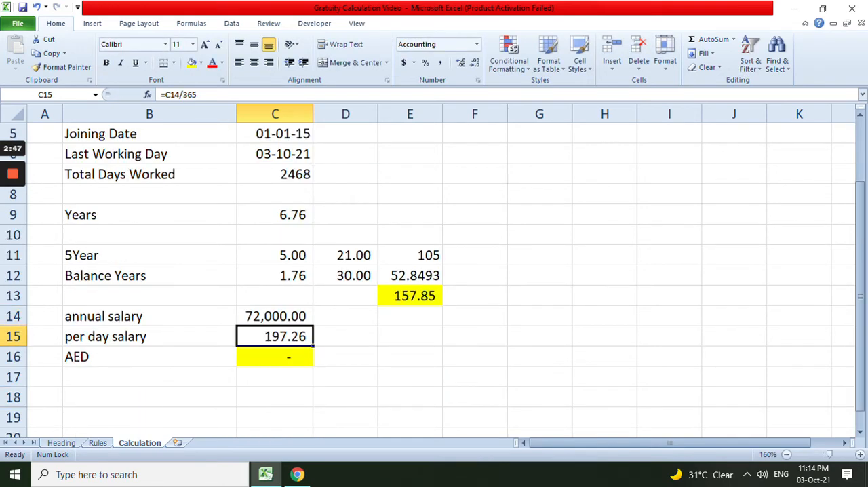
key(Up)
key(F2)
key(Escape)
key(Down)
key(F2)
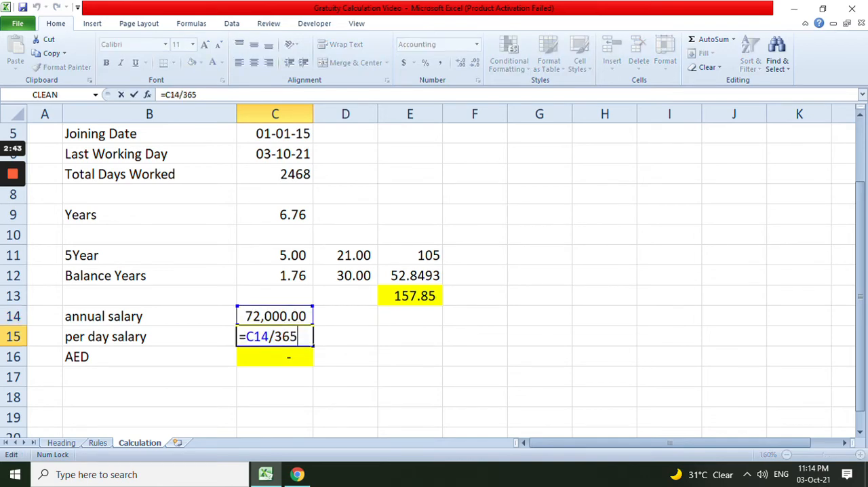
key(Return)
key(Up)
key(F2)
key(Escape)
In C16, multiply the per day salary in C15 by the total entitled days in E13
key(Down)
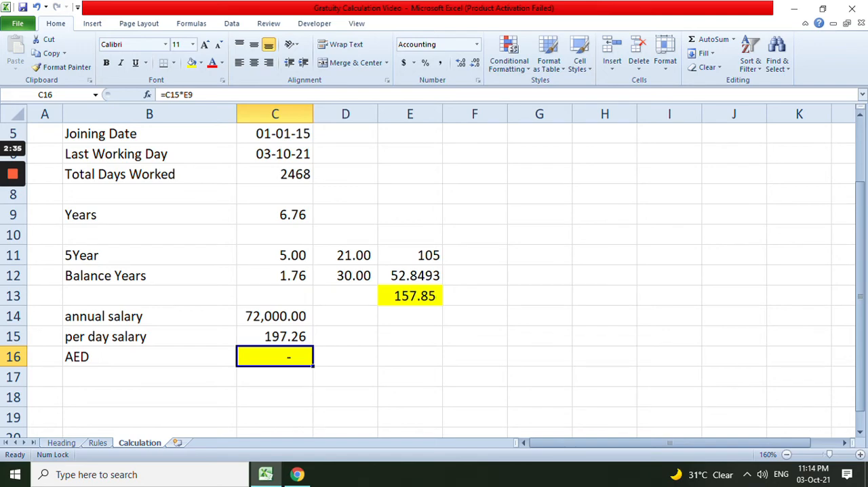
text(=)
key(Up)
text(*)
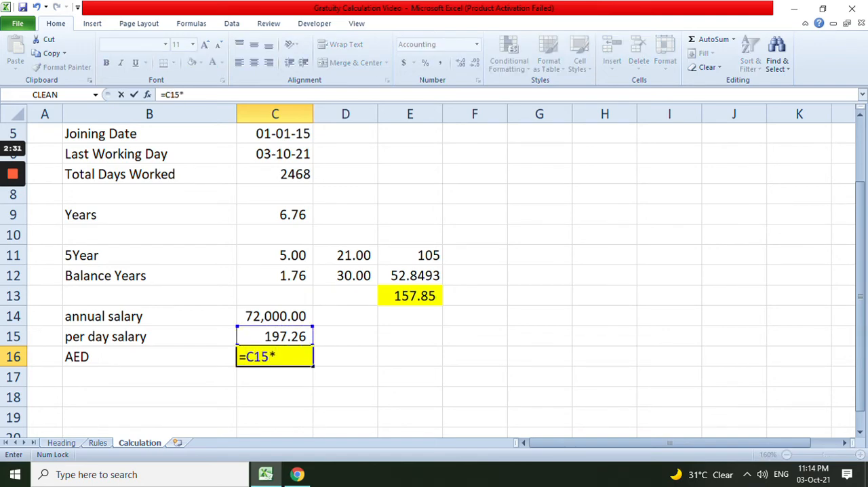
key(Up)
key(Up)
key(Up)
key(Right)
key(Right)
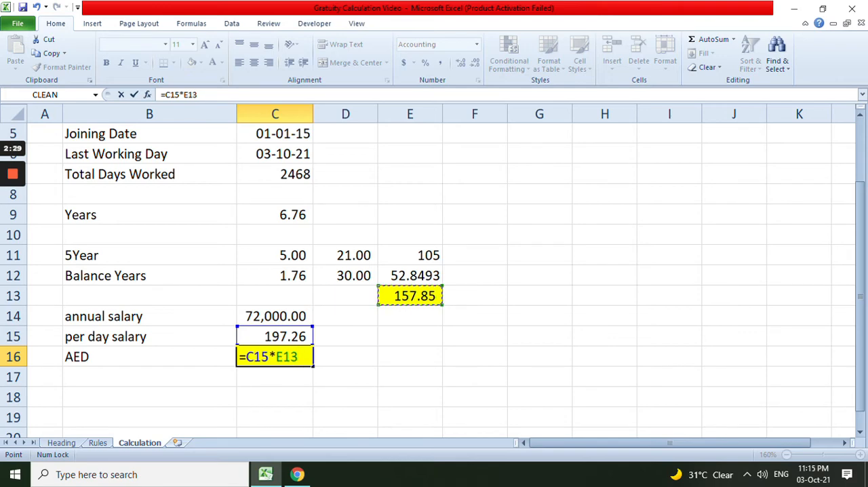
key(Return)
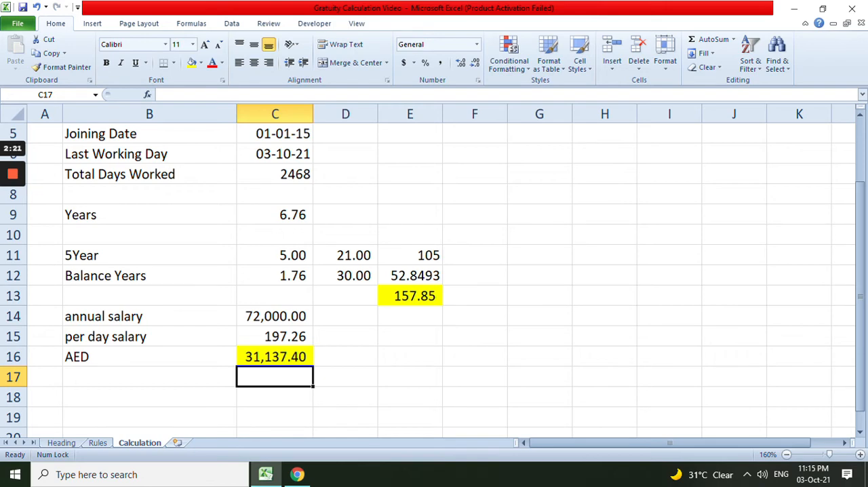
Set the last working day in C6 to 03-10-2017
scroll(434, 271, up, 2)
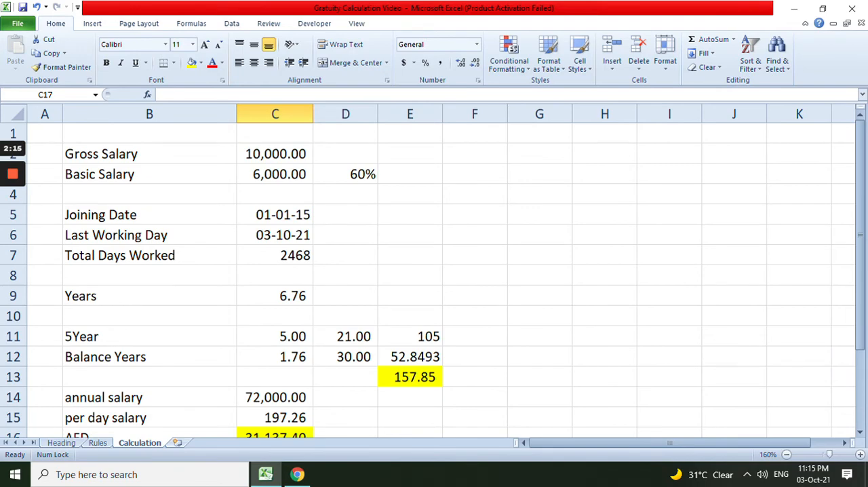
scroll(434, 272, down, 1)
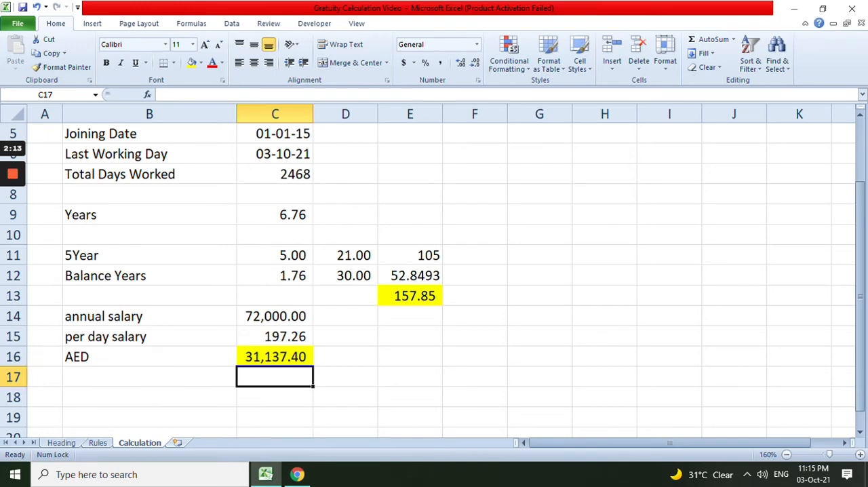
click(275, 154)
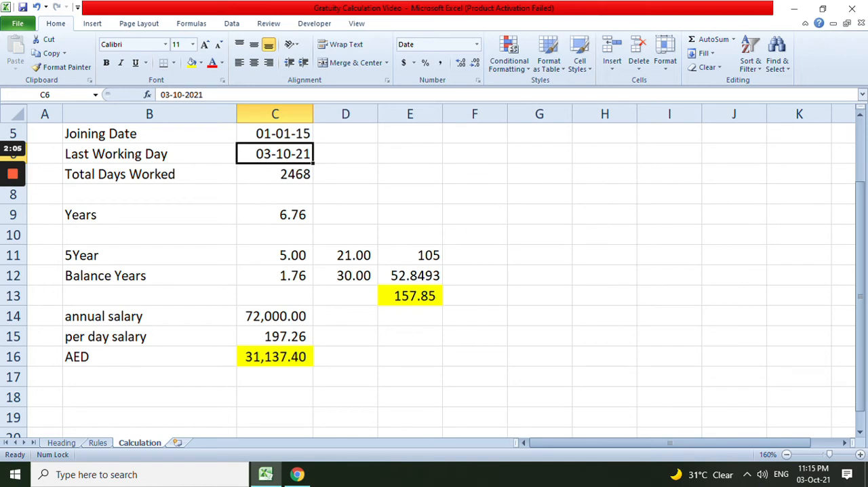
text(03)
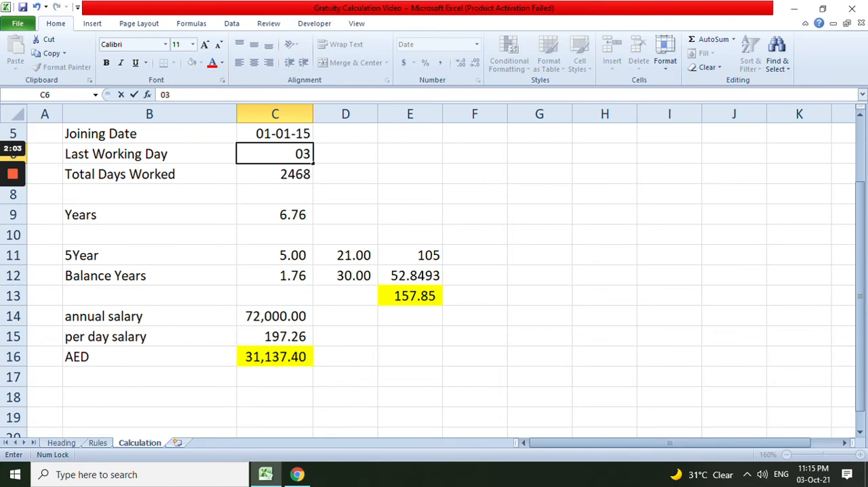
text(-1020)
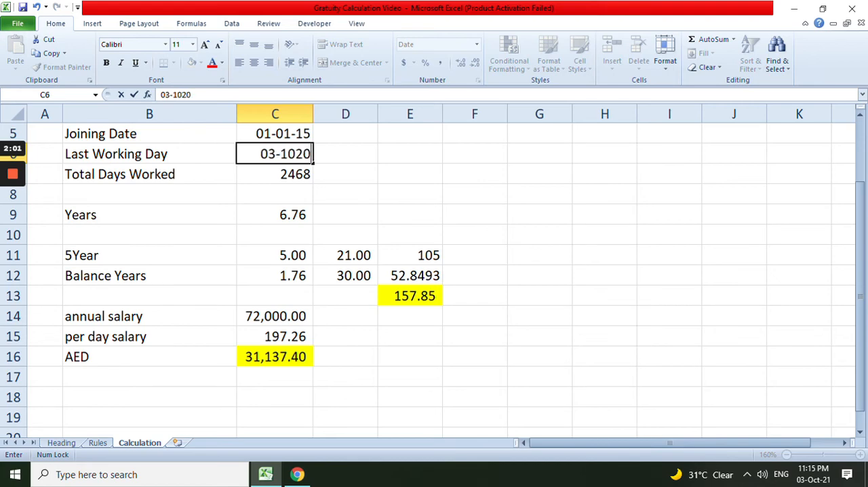
text(17)
key(Return)
key(Up)
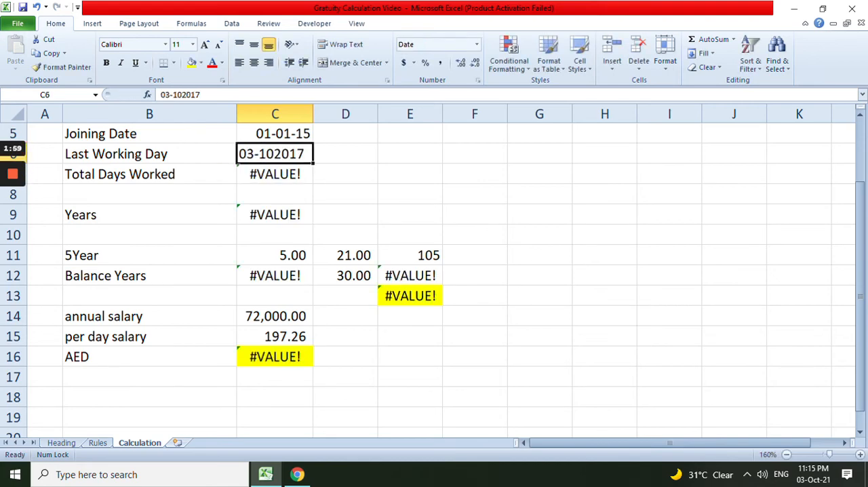
key(F2)
key(Left)
key(Left)
key(Left)
key(Left)
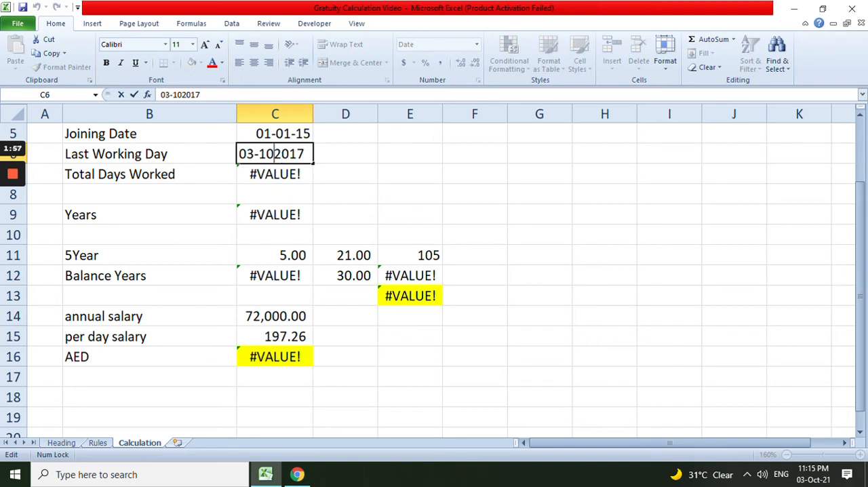
text(-)
key(Return)
key(Up)
Check the Years formula in C9 and the Balance Years formula in C12 for the shorter service period
key(Down)
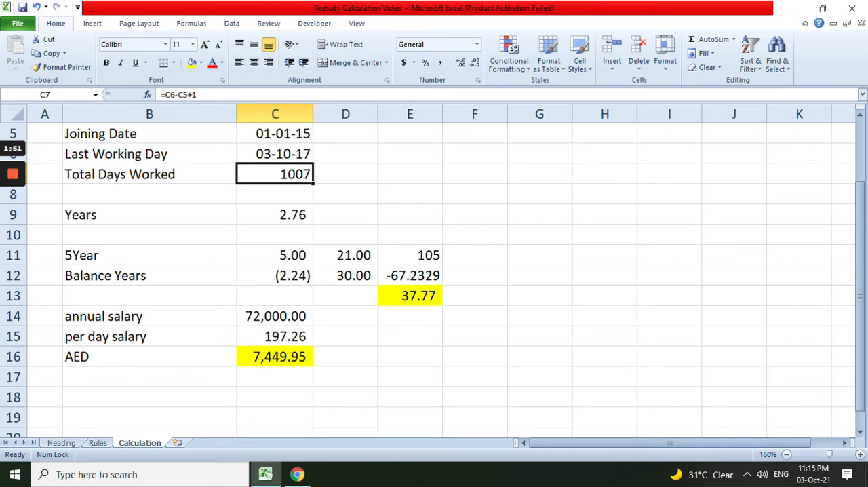
key(Down)
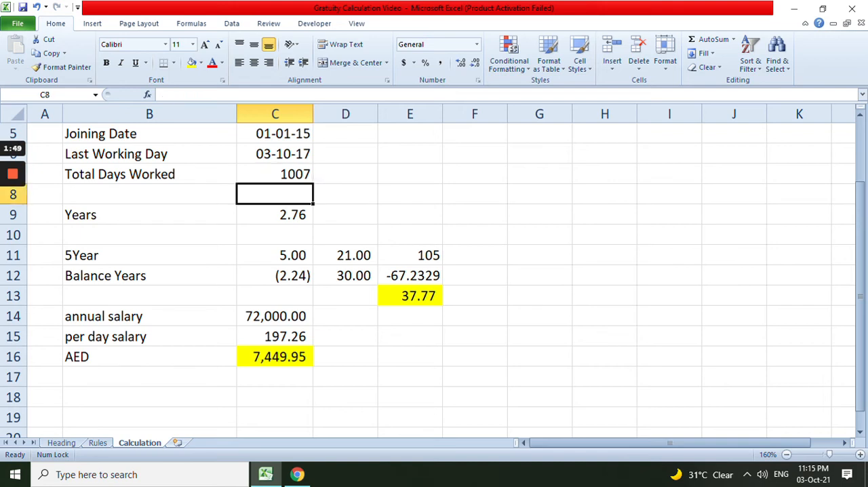
key(Down)
key(F2)
key(Escape)
key(Down)
key(Down)
key(Down)
key(Up)
key(Down)
key(F2)
key(Escape)
Clear the 5Year value in C11
key(Up)
key(BackSpace)
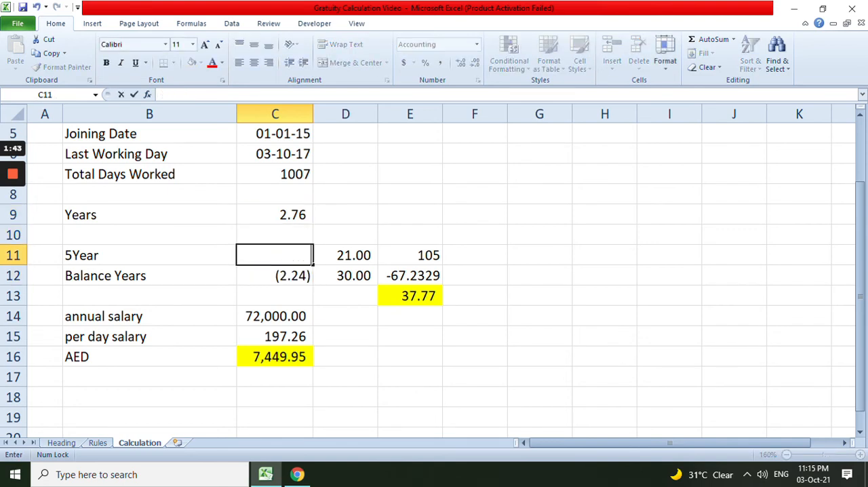
key(Down)
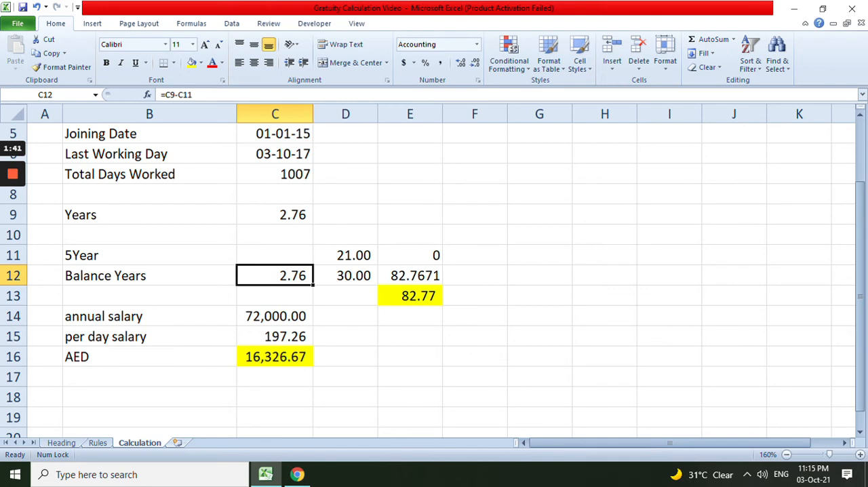
Set the entitled days for the balance years in D12 to 7
key(Right)
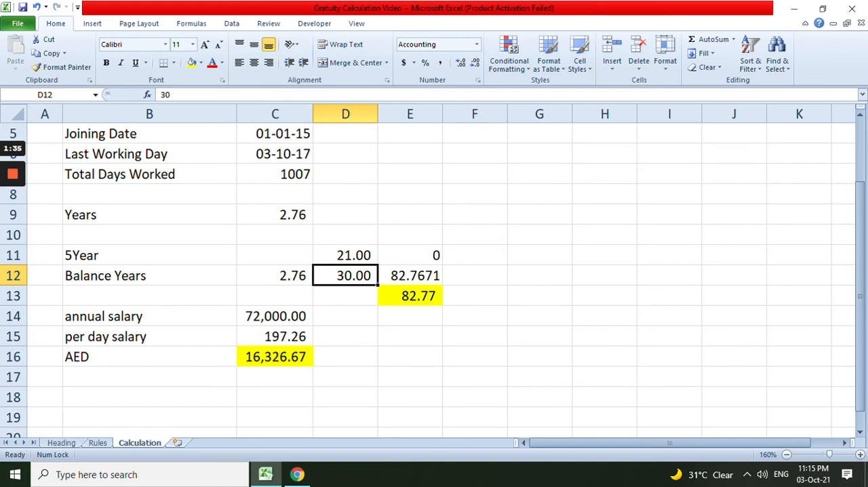
text(7)
key(Return)
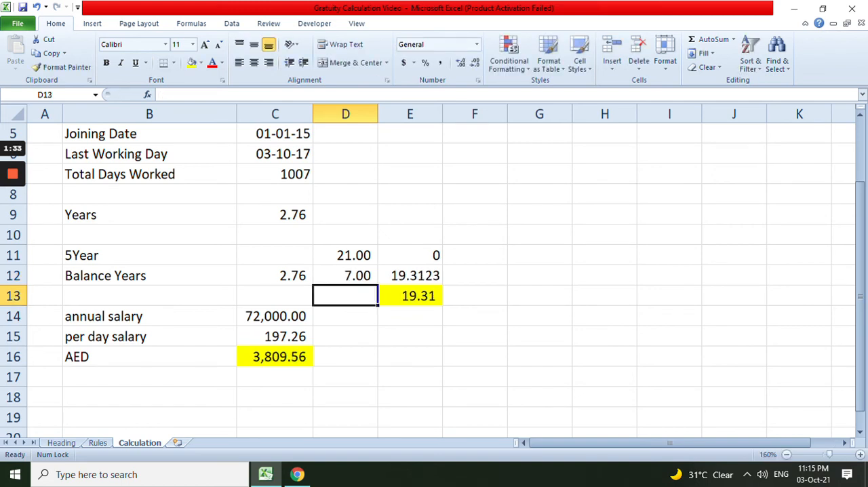
Check the AED gratuity formula in C16
key(Right)
key(Down)
key(Left)
key(Left)
key(Down)
key(Down)
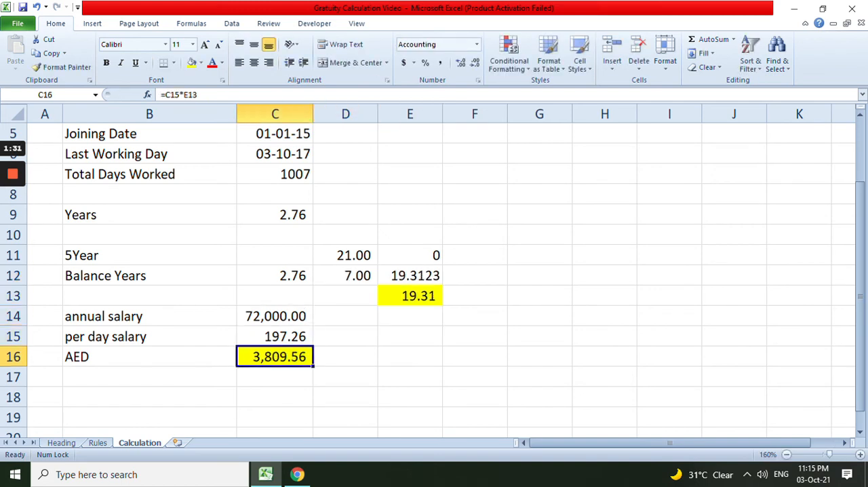
key(F2)
key(ctrl+Return)
Set the last working day in C6 to 03-10-2018
key(Up)
key(Up)
key(Up)
key(Up)
key(Up)
key(Up)
key(Up)
key(Up)
key(Up)
key(Up)
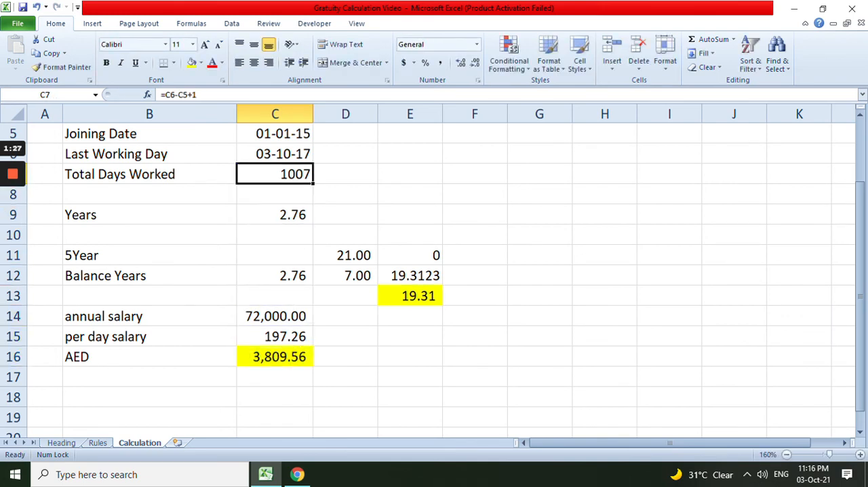
key(F2)
key(BackSpace)
text(8)
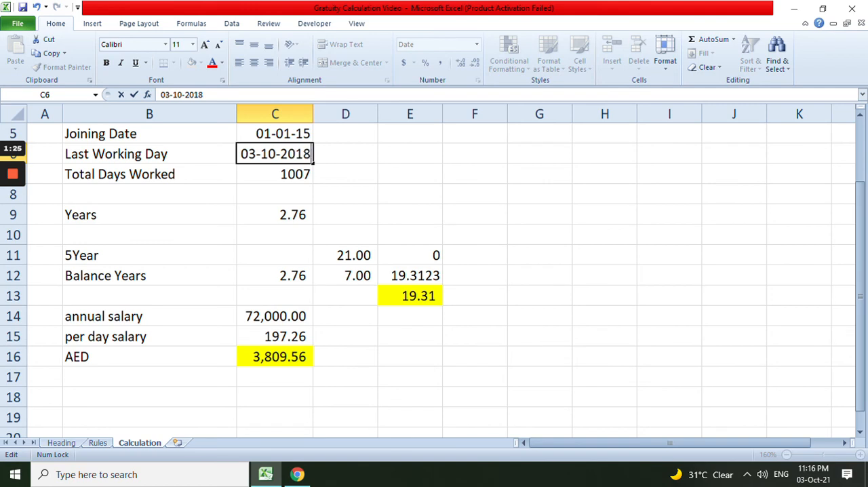
key(Return)
Set the entitled days for the balance years in D12 to 14
key(Down)
key(Down)
key(Down)
key(Down)
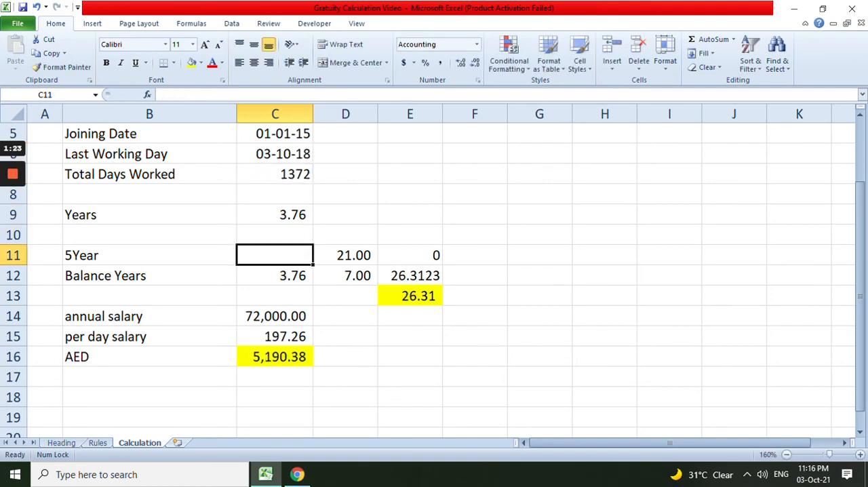
key(Down)
key(Right)
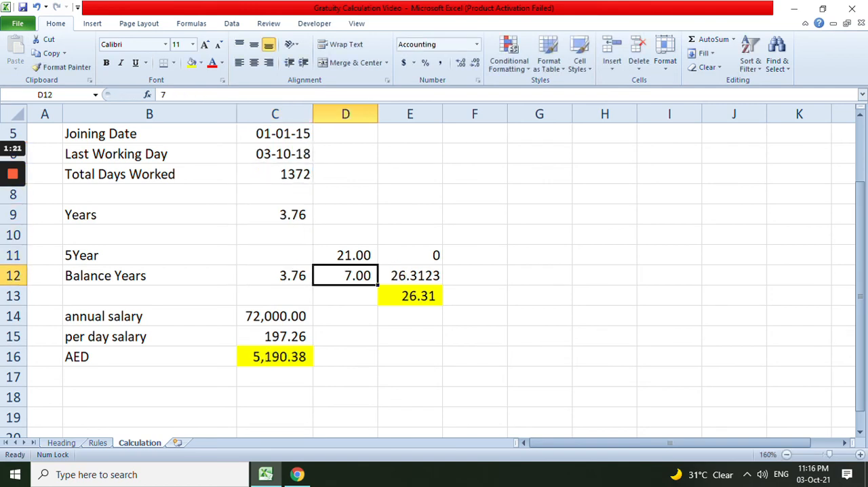
text(14)
key(Return)
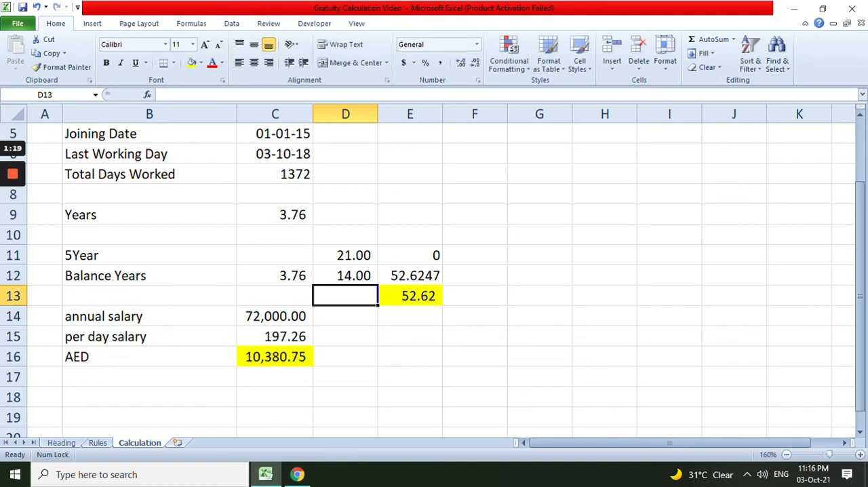
Check the total entitled days formula in E13 and the AED gratuity formula in C16, and review the whole calculation
key(Right)
key(F2)
key(Escape)
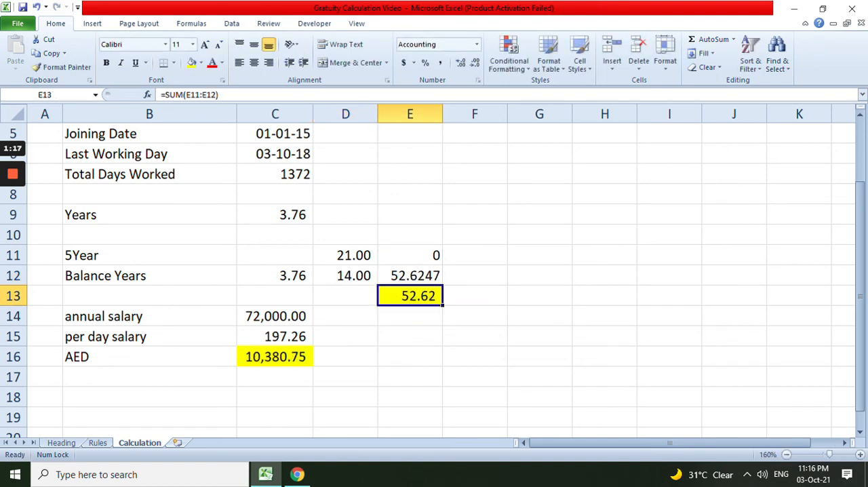
key(Down)
key(Down)
key(Left)
key(Left)
key(Down)
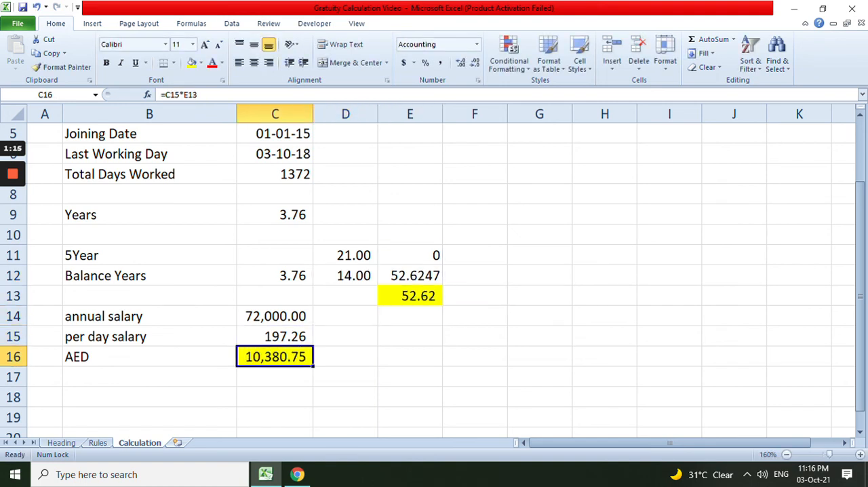
key(F2)
key(Escape)
scroll(434, 278, up, 1)
scroll(434, 278, down, 1)
scroll(434, 280, up, 1)
scroll(434, 280, down, 1)
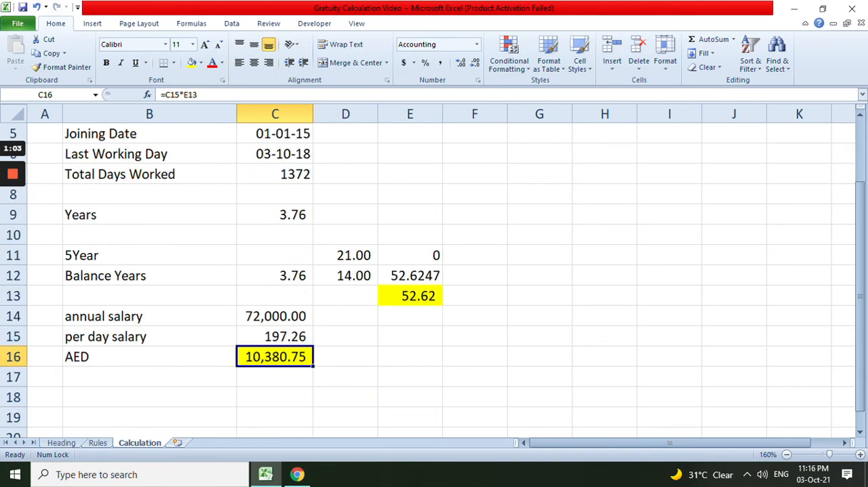